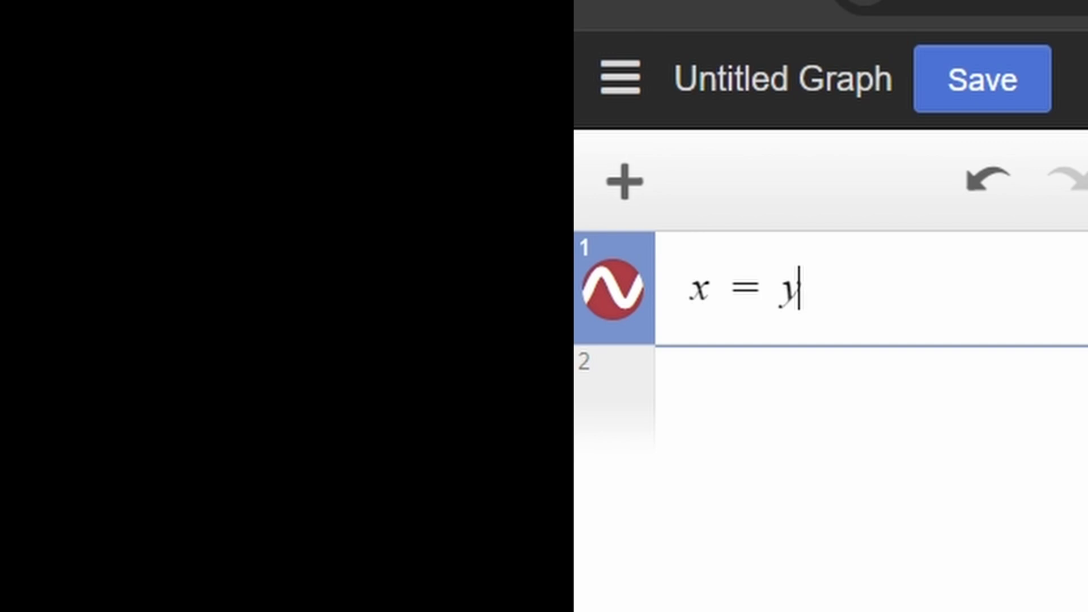
Add an expression row, then trace the red curve down to the point (−1.393, 1.432)
{"action": "key", "text": "Return"}
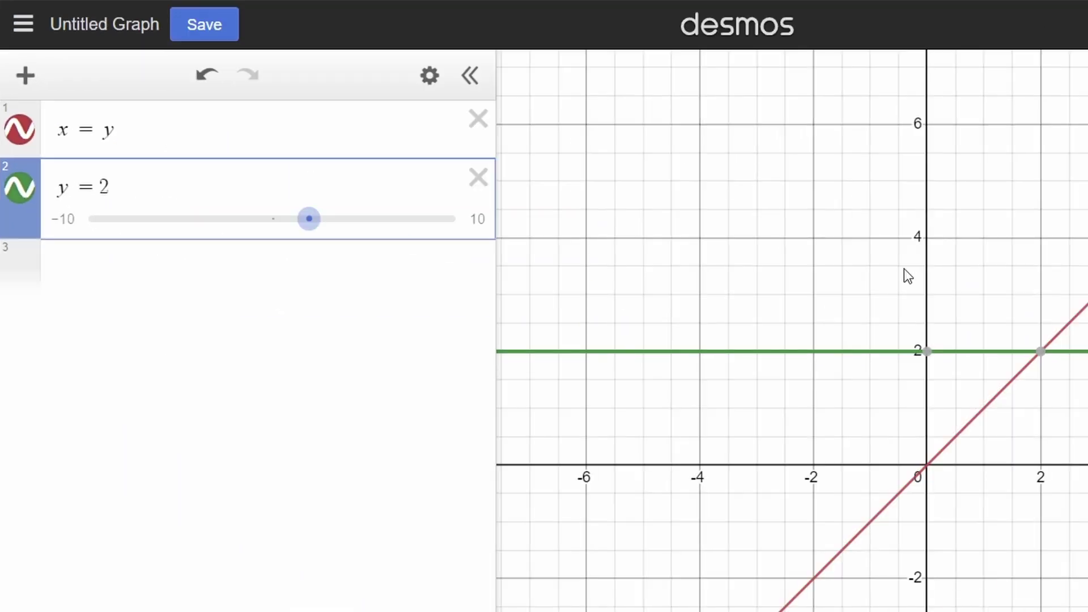
{"action": "mouse_move", "coordinate": [904, 269]}
{"action": "left_mouse_down"}
{"action": "mouse_move", "coordinate": [786, 176]}
{"action": "mouse_move", "coordinate": [936, 271]}
{"action": "left_mouse_up"}
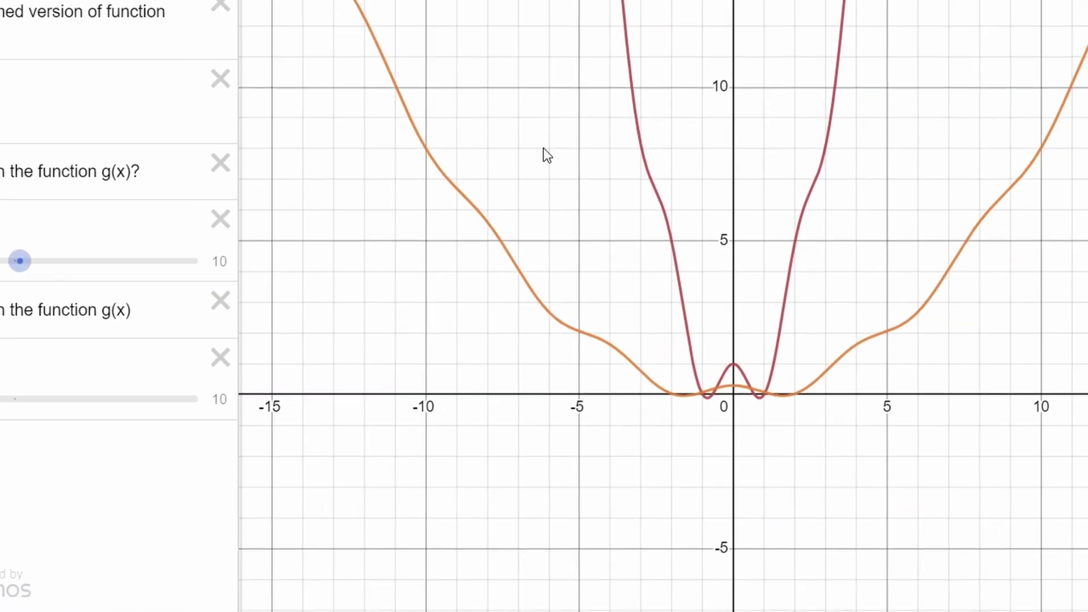
{"action": "left_click", "coordinate": [527, 81]}
{"action": "left_click_drag", "start_coordinate": [529, 88], "coordinate": [614, 529]}
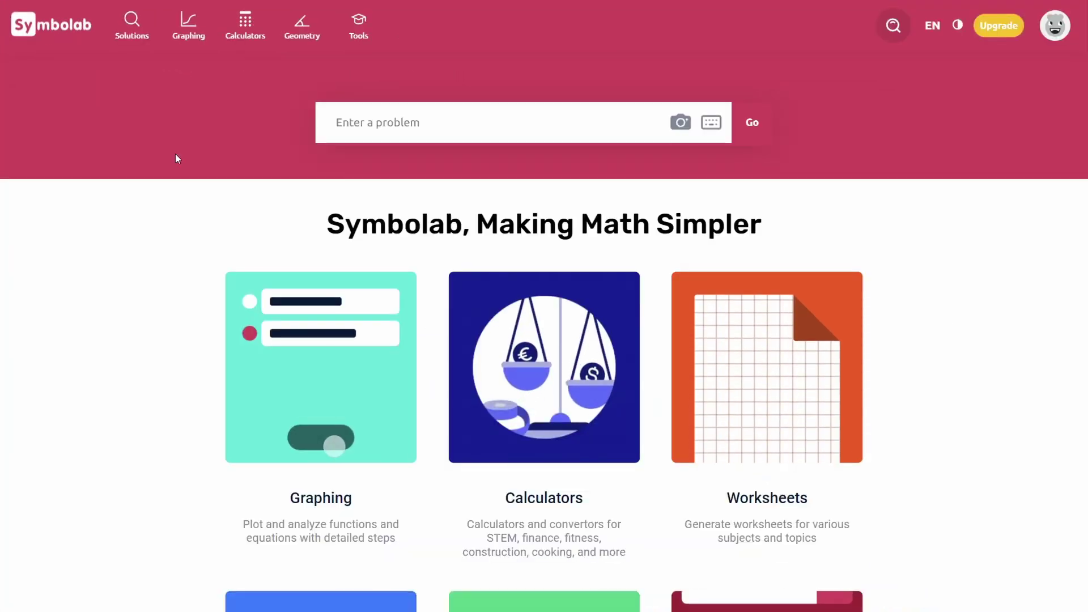
Browse the keypad symbol groups: Greek letters, other math symbols, then the numeric calculator keypad
{"action": "left_click", "coordinate": [213, 272]}
{"action": "left_click", "coordinate": [316, 273]}
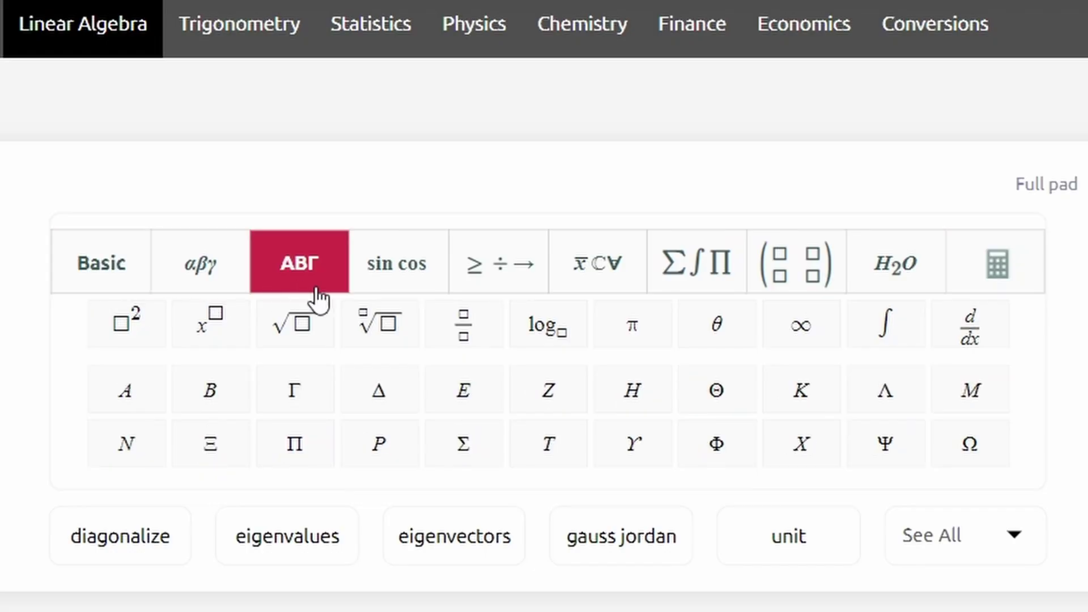
{"action": "left_click", "coordinate": [505, 289]}
{"action": "left_click", "coordinate": [597, 268]}
{"action": "left_click", "coordinate": [796, 268]}
{"action": "left_click", "coordinate": [1007, 285]}
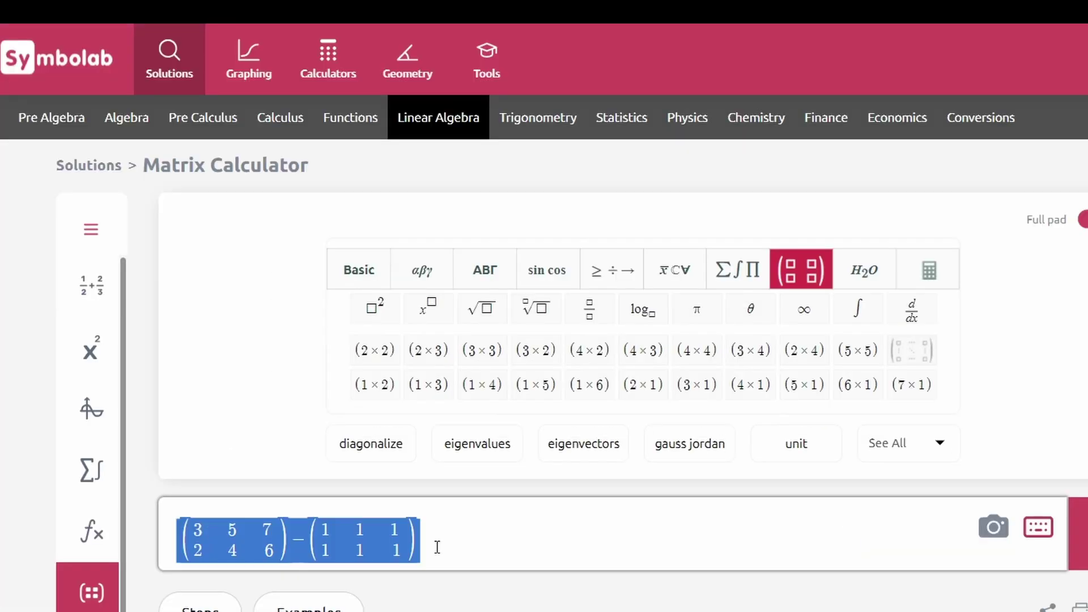
Solve the matrix subtraction, giving (2 4 6; 1 3 5) with worked steps
{"action": "left_click", "coordinate": [437, 548]}
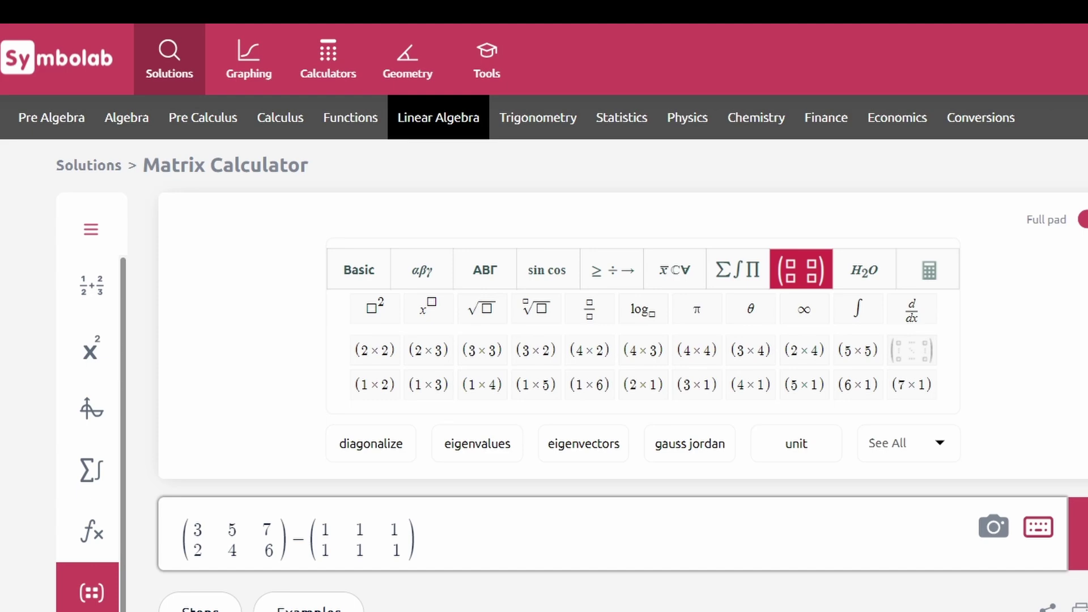
{"action": "key", "text": "Return"}
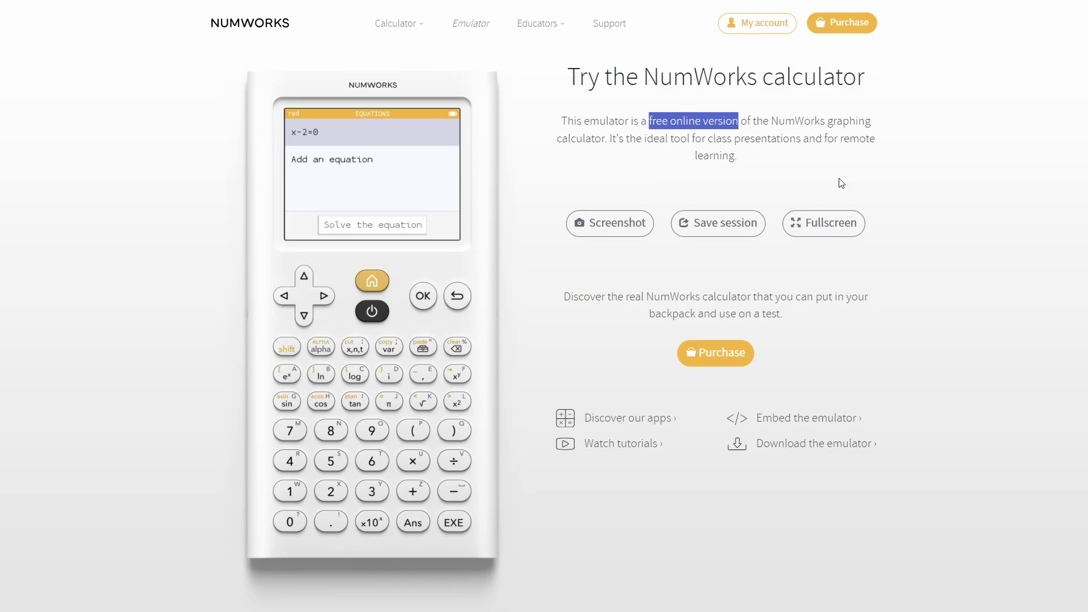
Evaluate 5×2 in the emulated Calculation app to get 10
{"action": "left_click", "coordinate": [839, 178]}
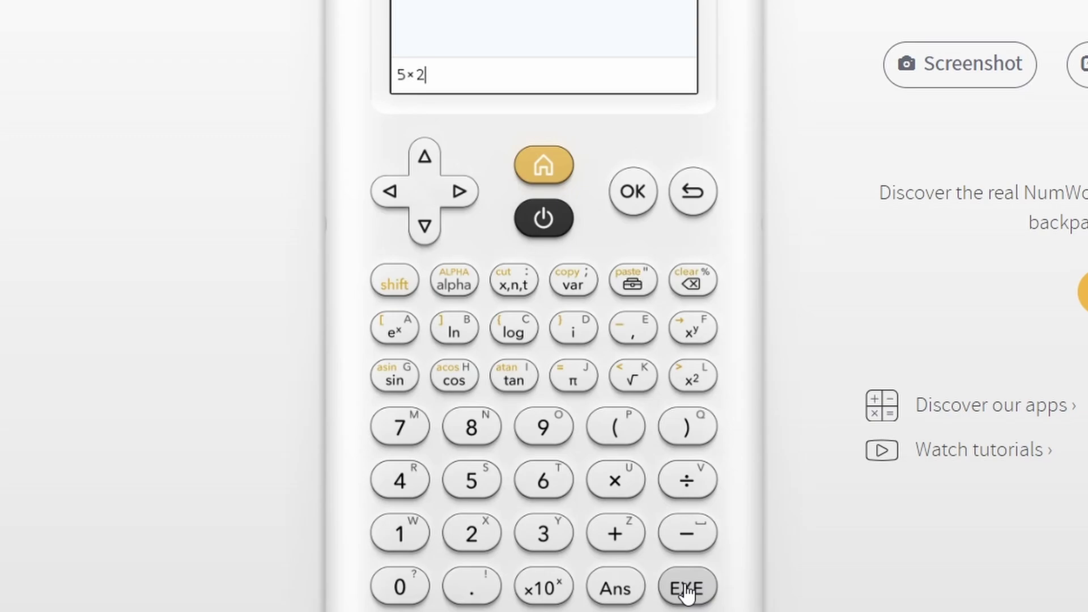
{"action": "left_click", "coordinate": [685, 589]}
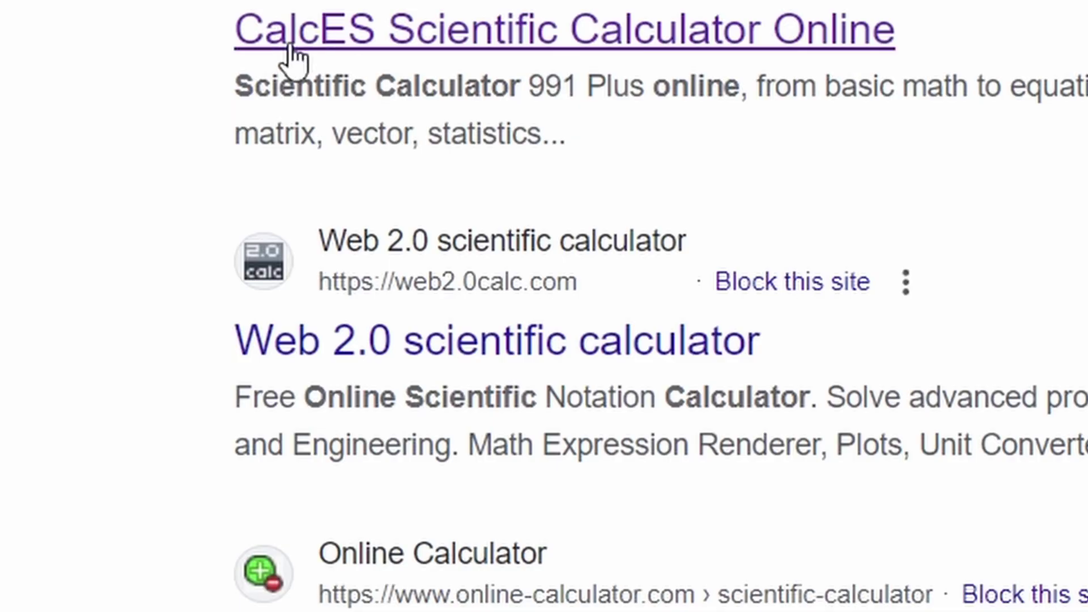
{"action": "left_click", "coordinate": [292, 53]}
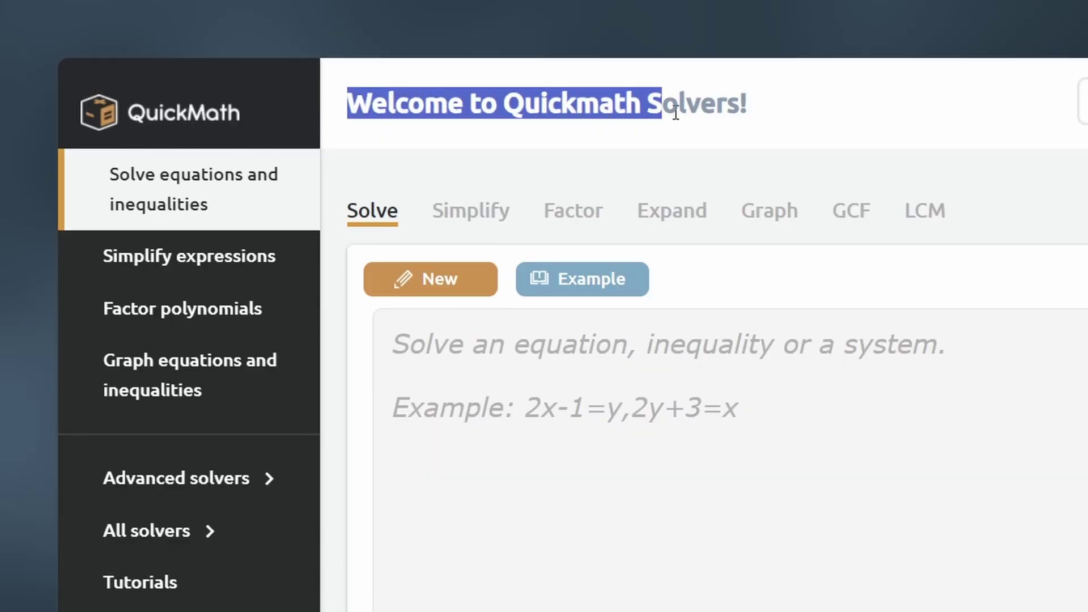
Switch through the Simplify, Factor and Graph solvers, ending on the GCF solver
{"action": "left_click", "coordinate": [778, 113]}
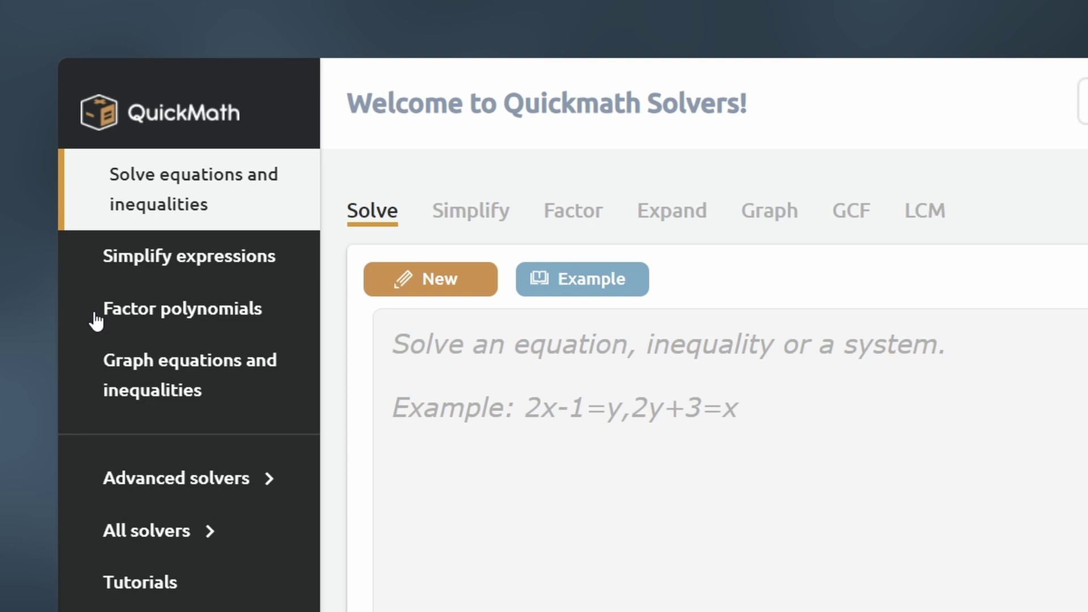
{"action": "left_click", "coordinate": [478, 223]}
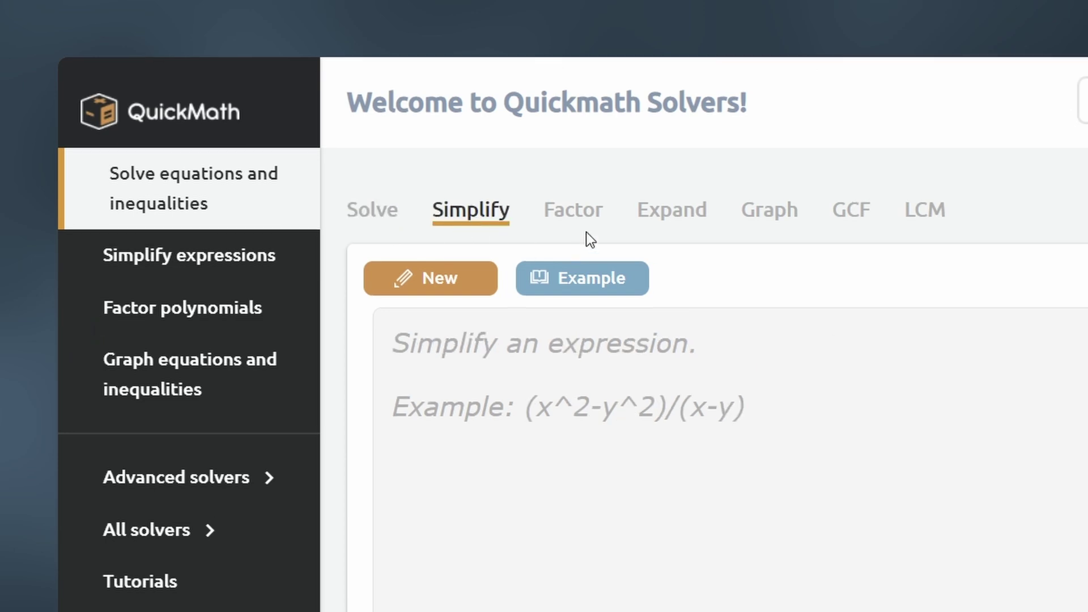
{"action": "left_click", "coordinate": [582, 224]}
{"action": "left_click", "coordinate": [767, 222]}
{"action": "left_click", "coordinate": [860, 219]}
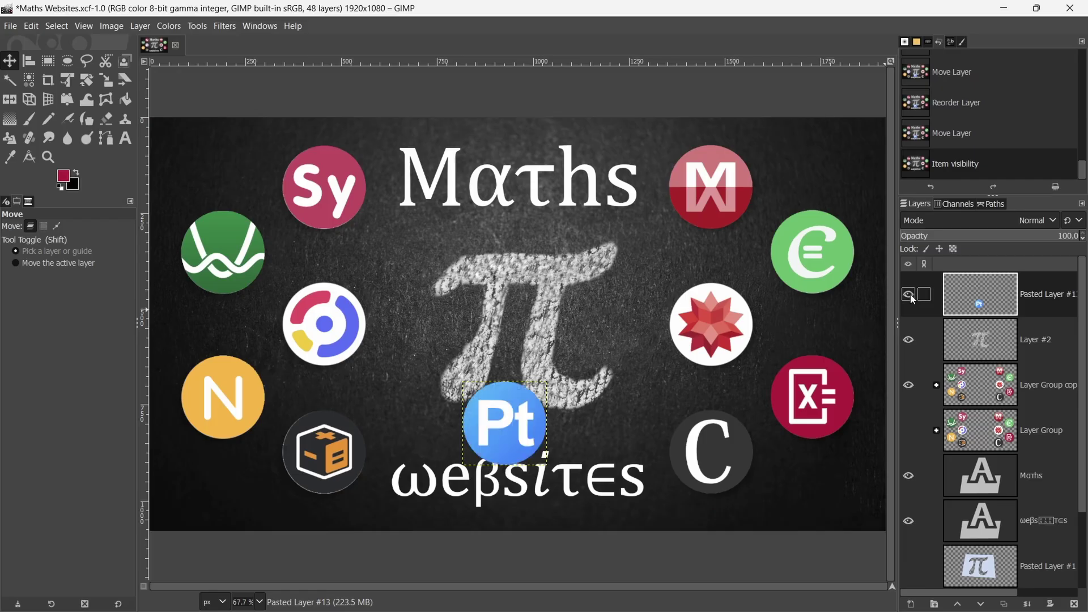
Enlarge the canvas and shrink the Pt logo layer
{"action": "key", "text": "Tab"}
{"action": "scroll", "coordinate": [516, 398], "scroll_direction": "up", "scroll_amount": 2}
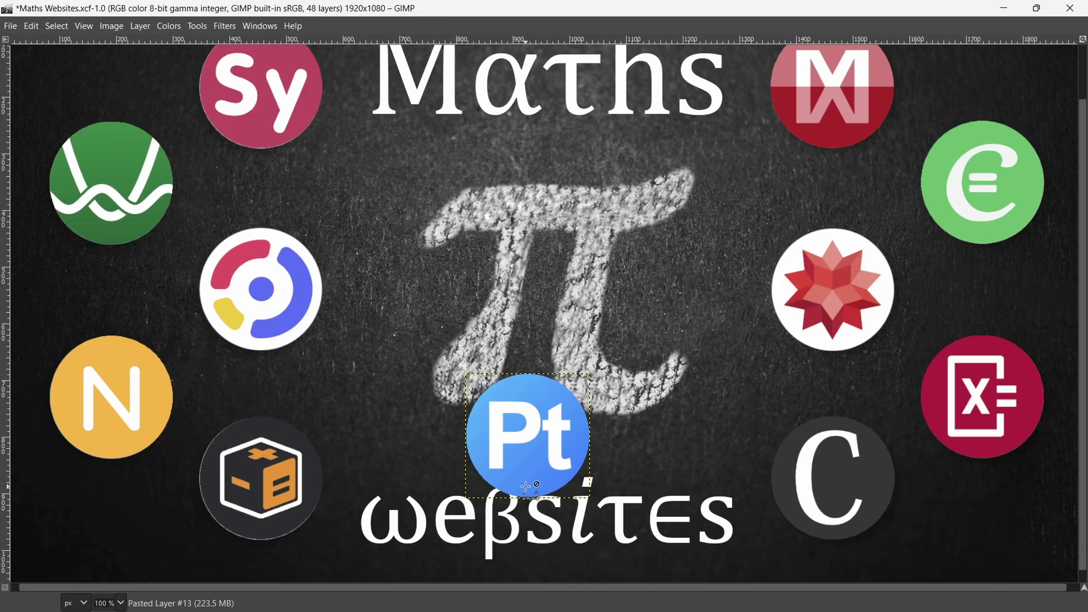
{"action": "scroll", "coordinate": [515, 397], "scroll_direction": "up", "scroll_amount": 2}
{"action": "key", "text": "shift+s"}
{"action": "left_click", "coordinate": [516, 398]}
{"action": "left_click_drag", "start_coordinate": [651, 487], "coordinate": [603, 462]}
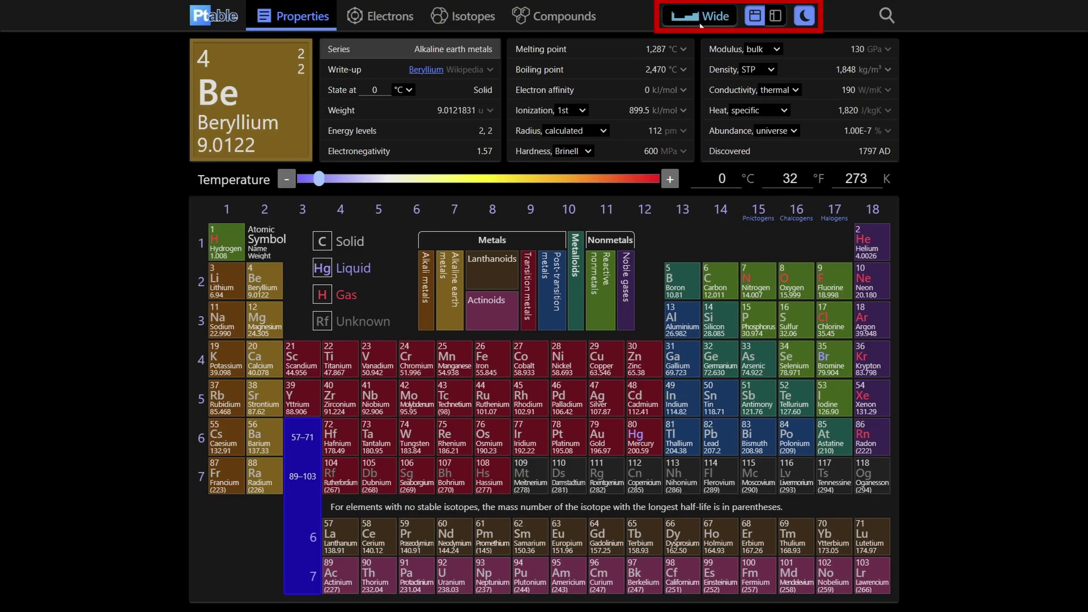
Lay the table out wide, view electron then isotope info, and check Sodium's isotopes
{"action": "left_click", "coordinate": [701, 18]}
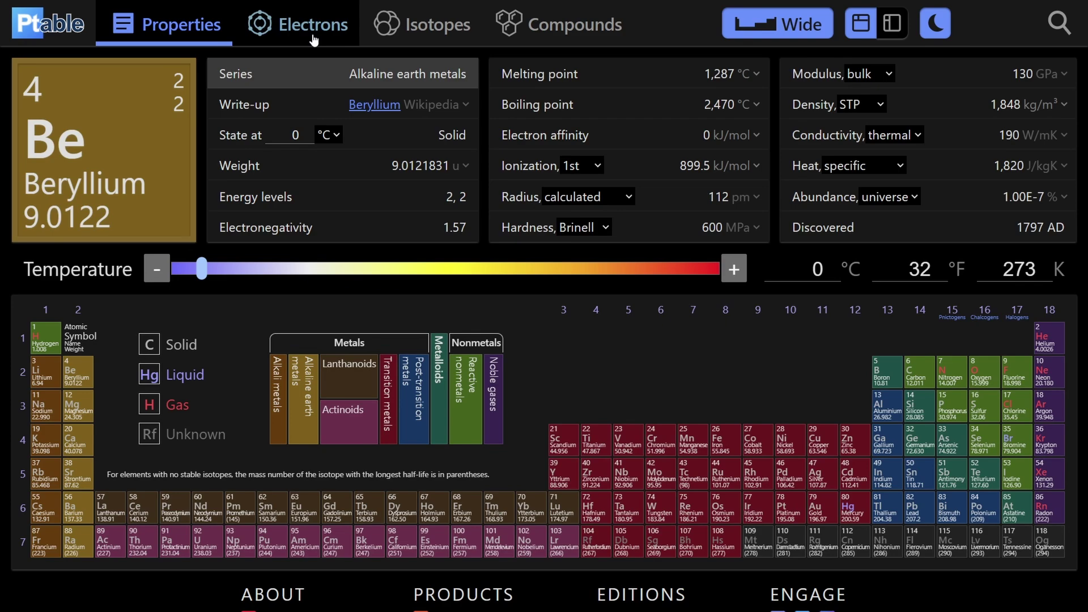
{"action": "left_click", "coordinate": [313, 38]}
{"action": "left_click", "coordinate": [455, 31]}
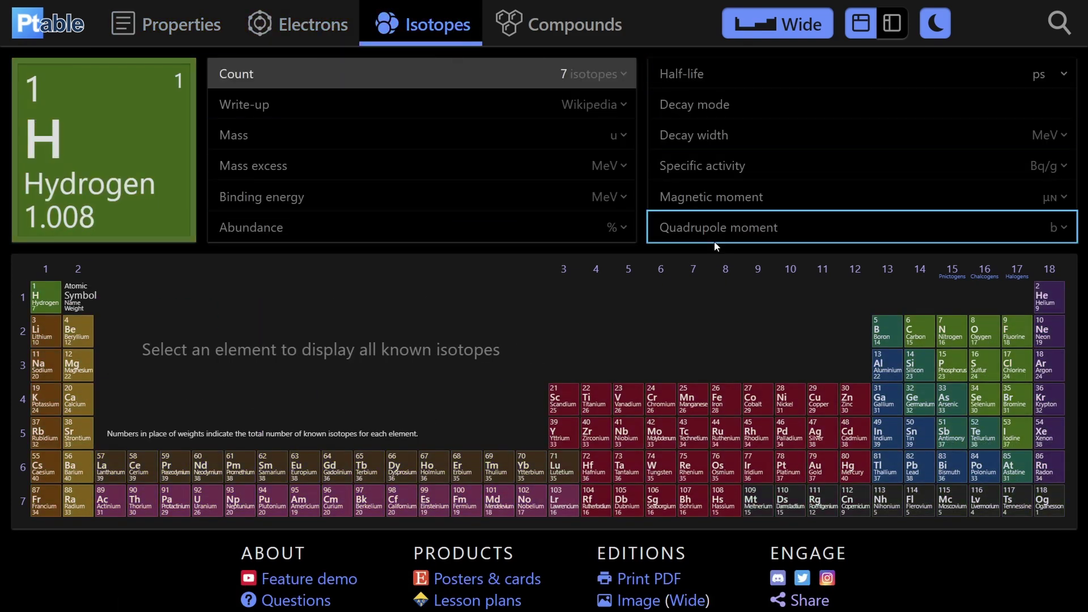
{"action": "left_click", "coordinate": [48, 357]}
{"action": "left_click", "coordinate": [49, 357]}
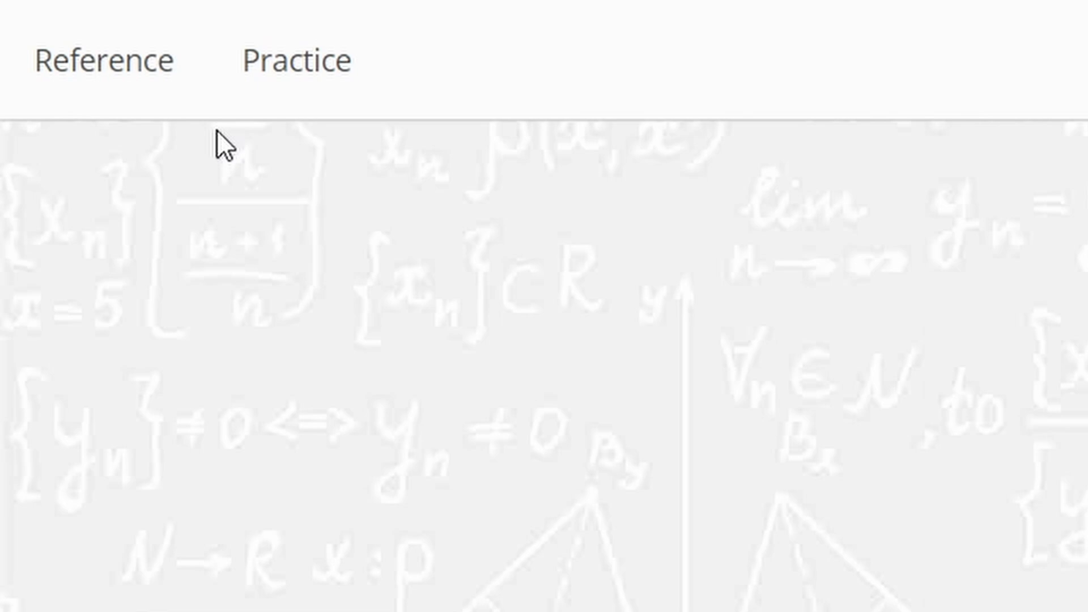
Show the reference formulas page
{"action": "left_click", "coordinate": [92, 85]}
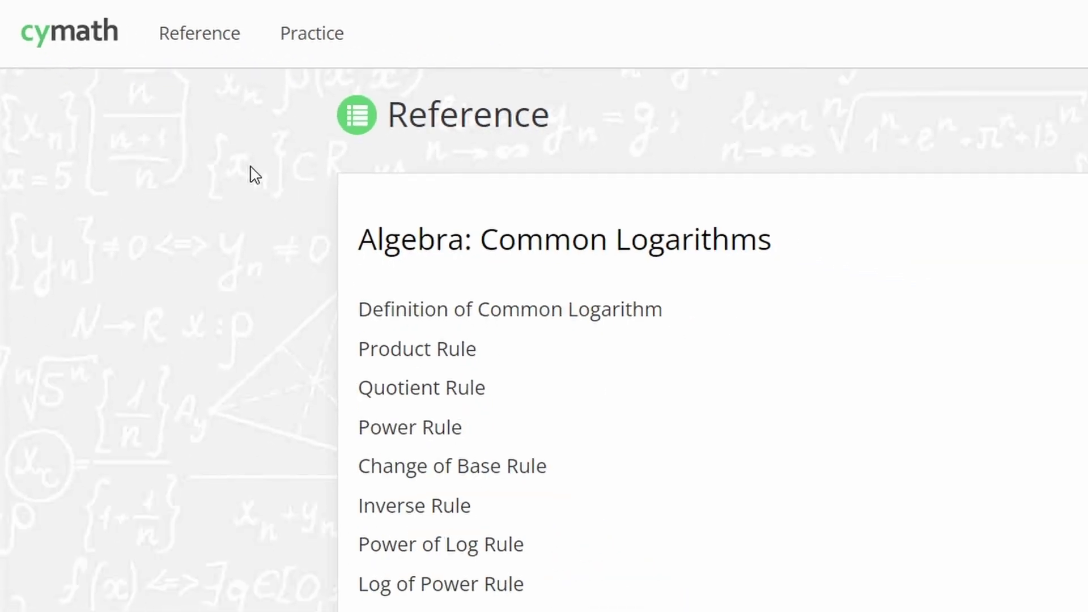
{"action": "scroll", "coordinate": [247, 174], "scroll_direction": "down", "scroll_amount": 5}
{"action": "scroll", "coordinate": [247, 174], "scroll_direction": "down", "scroll_amount": 5}
{"action": "scroll", "coordinate": [247, 170], "scroll_direction": "down", "scroll_amount": 3}
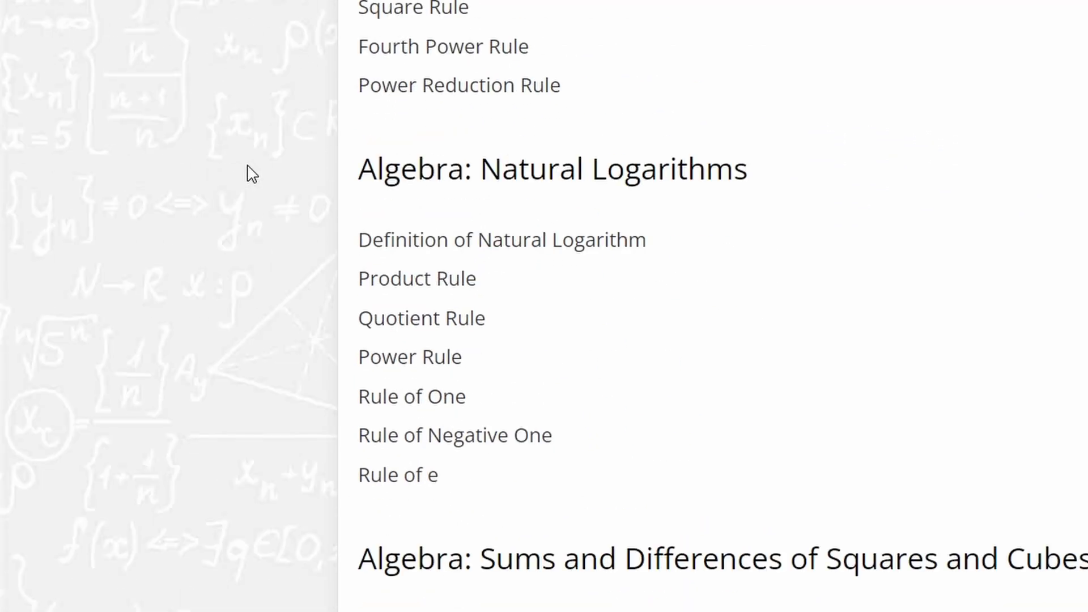
{"action": "scroll", "coordinate": [247, 174], "scroll_direction": "down", "scroll_amount": 5}
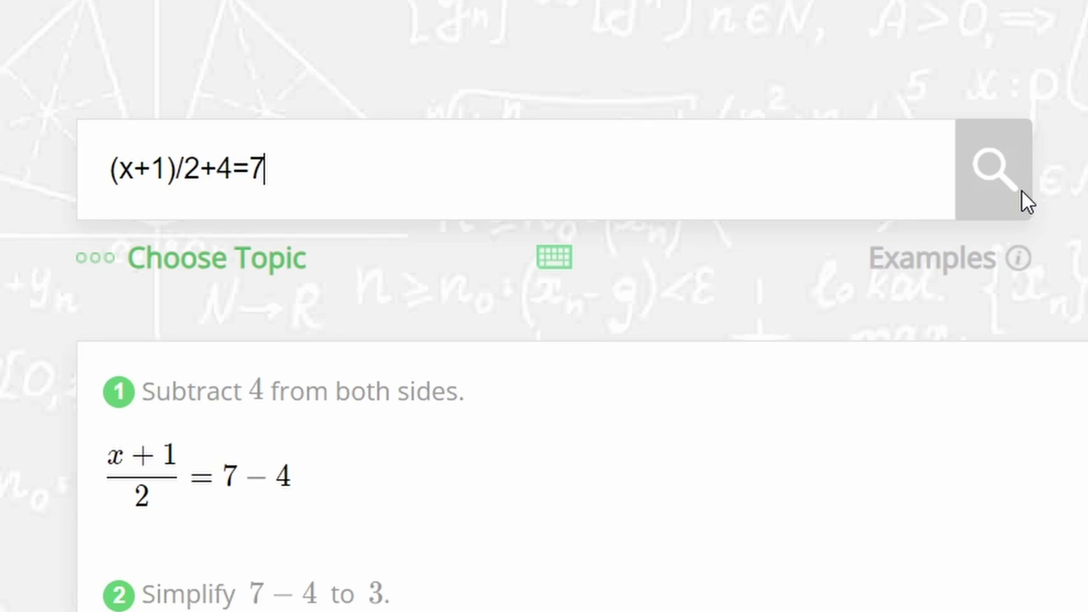
{"action": "scroll", "coordinate": [808, 383], "scroll_direction": "down", "scroll_amount": 5}
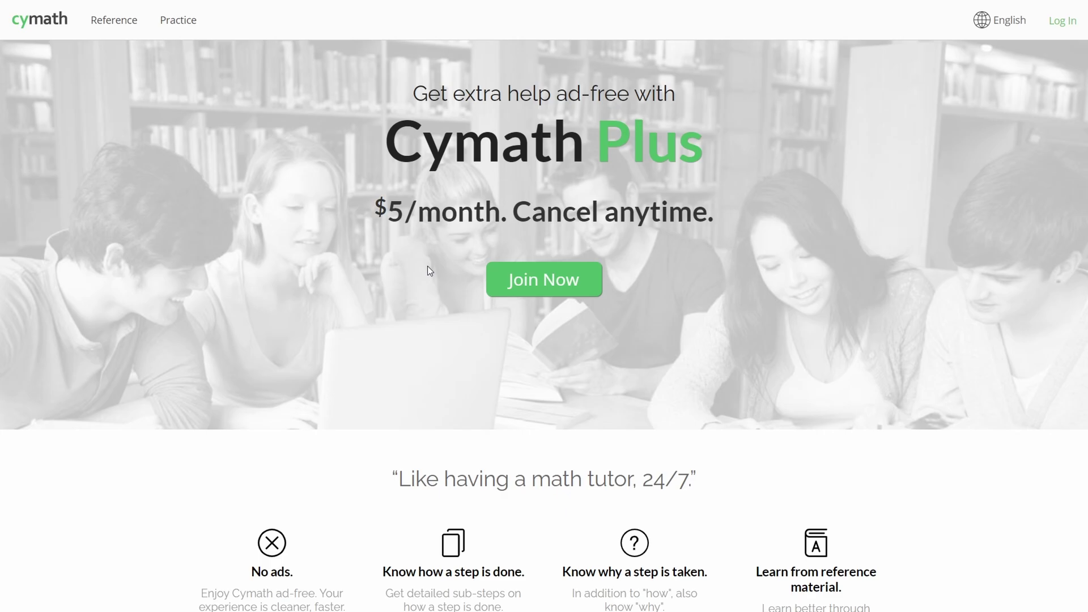
{"action": "scroll", "coordinate": [320, 305], "scroll_direction": "down", "scroll_amount": 2}
{"action": "scroll", "coordinate": [259, 391], "scroll_direction": "down", "scroll_amount": 3}
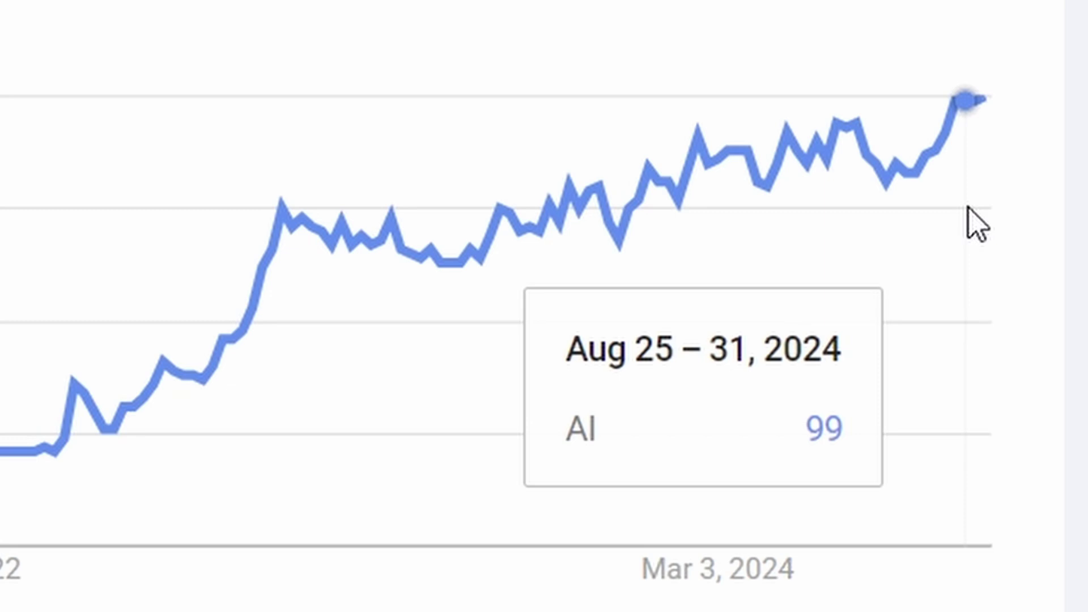
{"action": "type", "text": "e simplify 2x + 10 + 5x + 2y + 6y + 1x"}
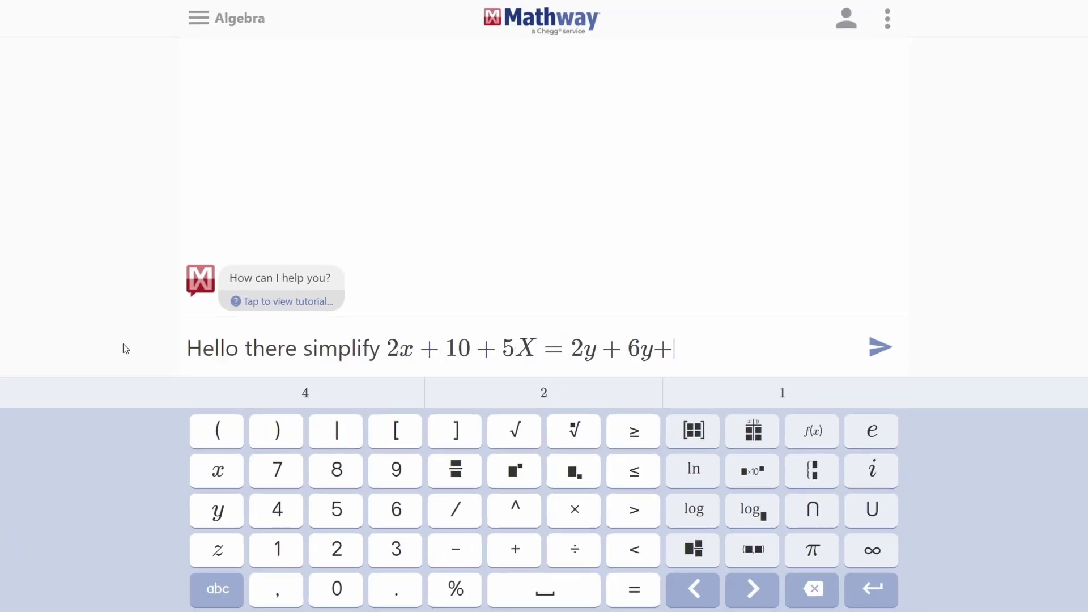
Send the request to simplify 2x + 10 + 5x + 2y + 6y + 1x, giving 8x + 8y + 10
{"action": "left_click", "coordinate": [873, 351]}
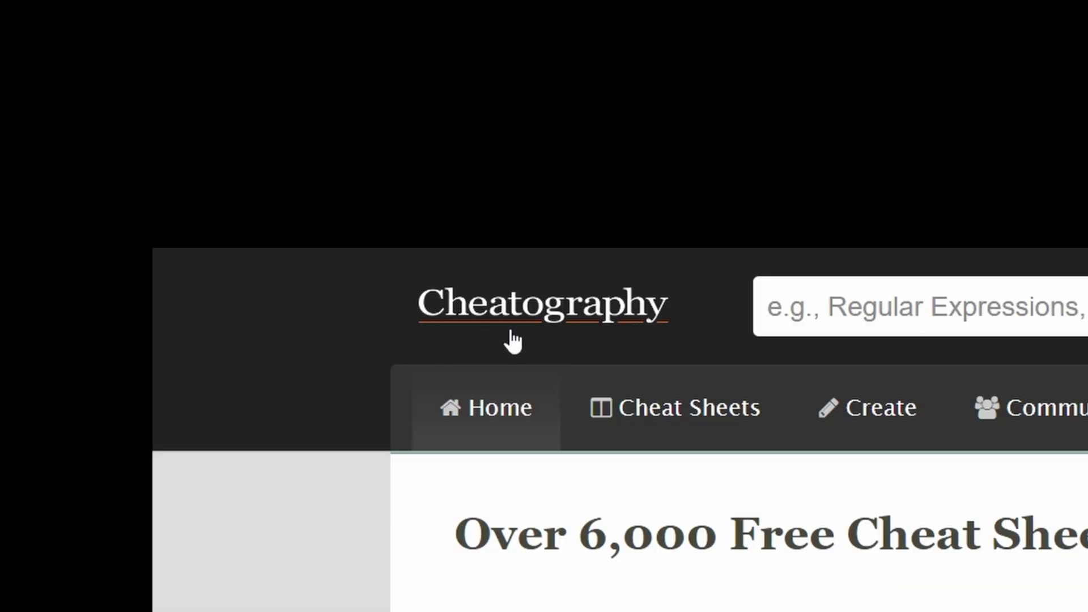
Go from the home page to the Trigonometry Basics Cheat Sheet and highlight its title
{"action": "left_click_drag", "start_coordinate": [17, 182], "coordinate": [422, 175]}
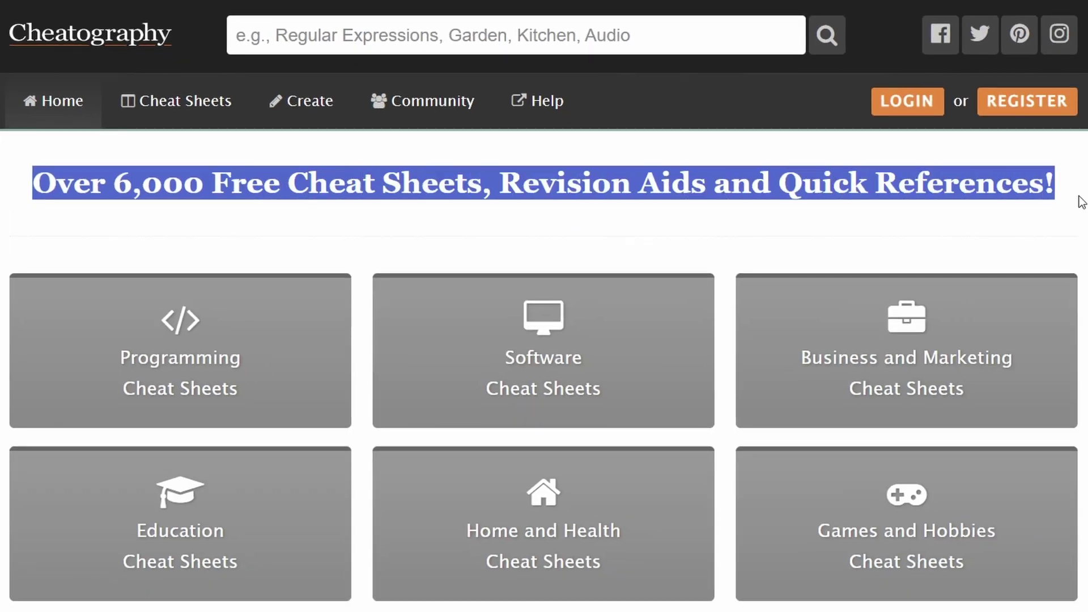
{"action": "left_click", "coordinate": [1051, 242]}
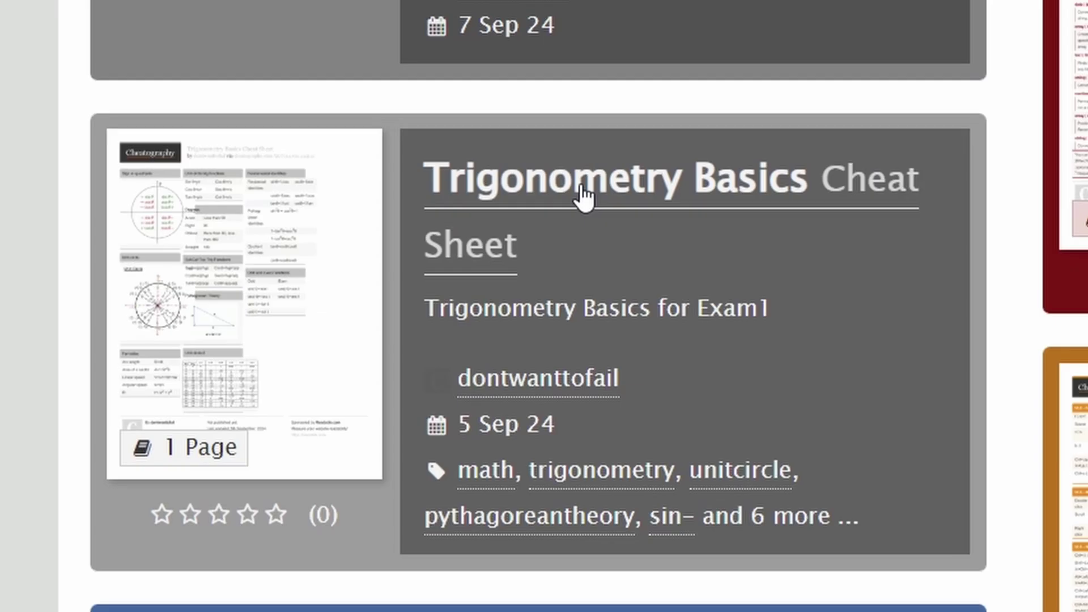
{"action": "left_click", "coordinate": [584, 194]}
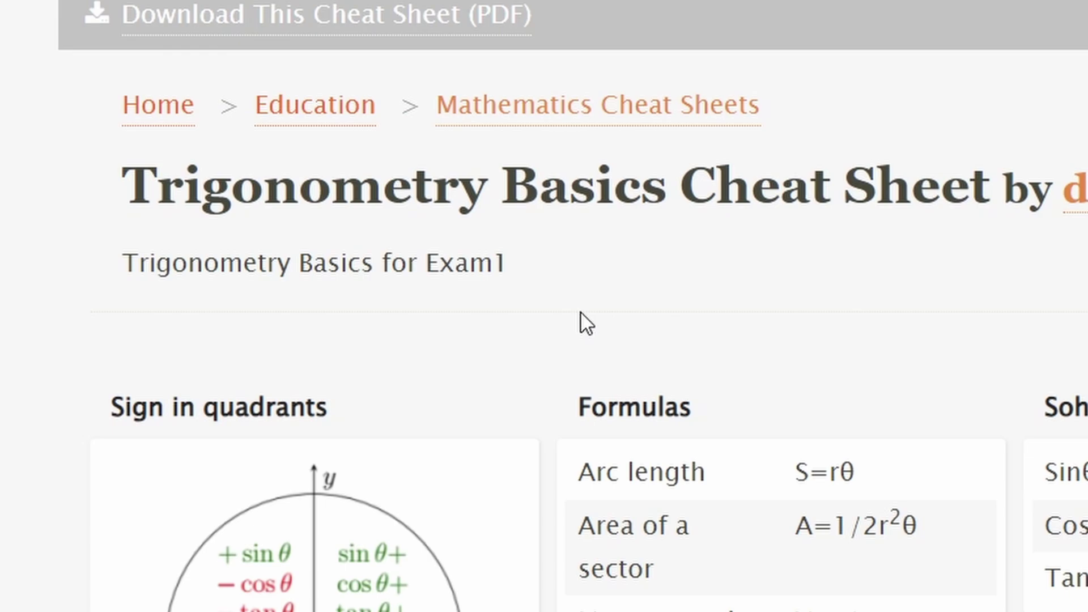
{"action": "left_click_drag", "start_coordinate": [123, 188], "coordinate": [672, 200]}
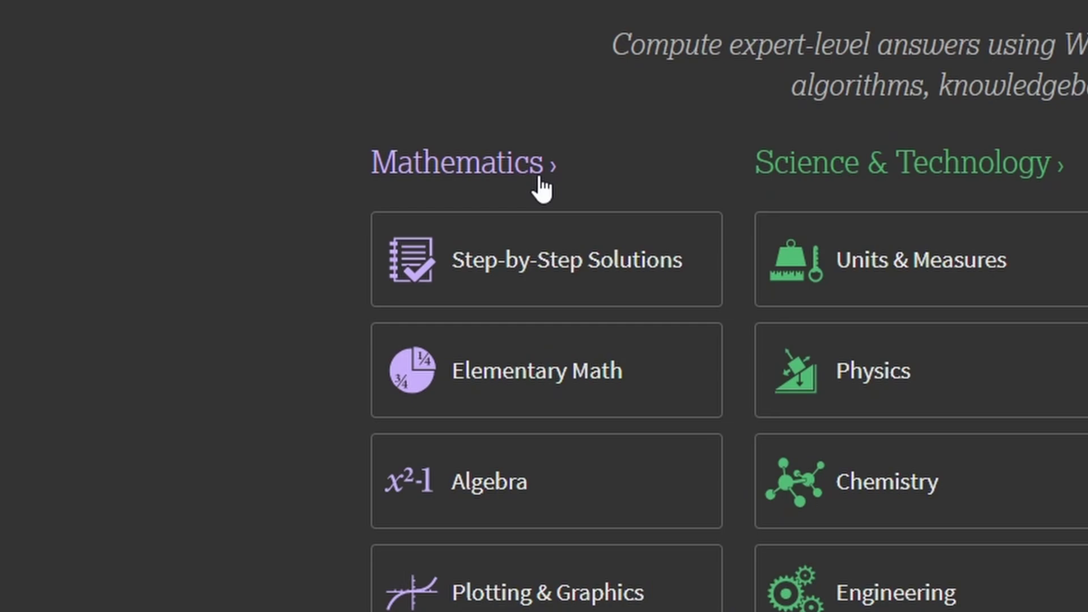
Run the Algebra example 'solve x^2 + 4x + 6 = 0', giving x = −2 ± i√2
{"action": "left_click", "coordinate": [523, 502]}
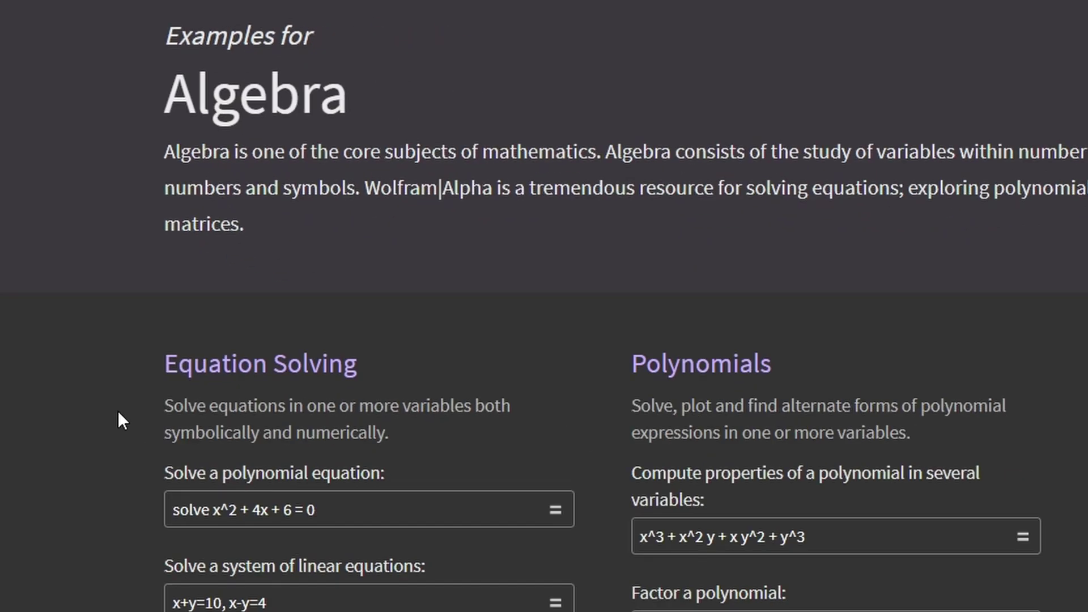
{"action": "left_click", "coordinate": [97, 288]}
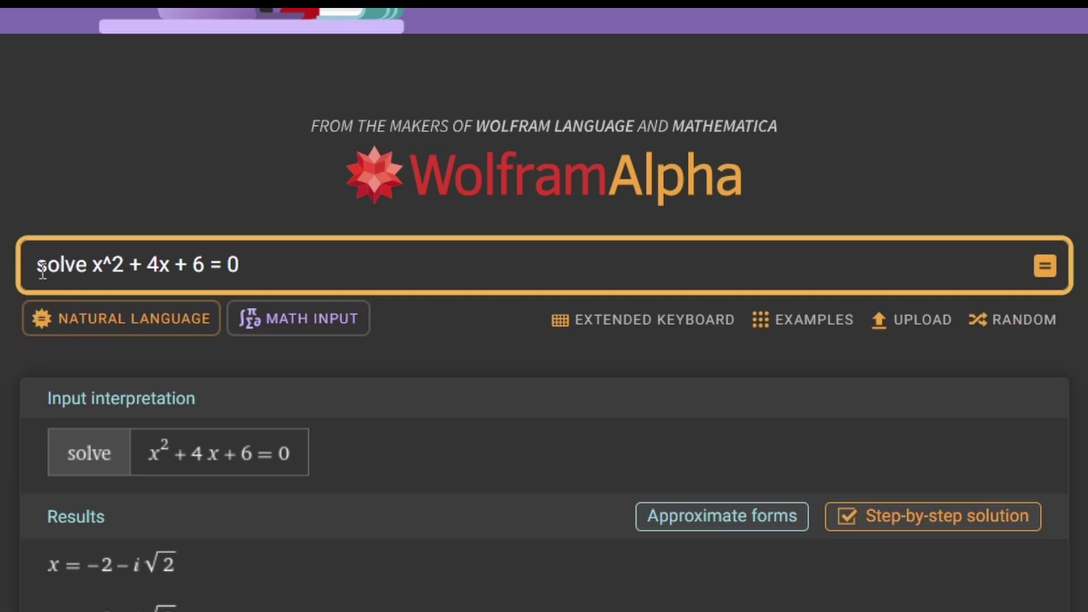
{"action": "left_click_drag", "start_coordinate": [36, 266], "coordinate": [161, 271]}
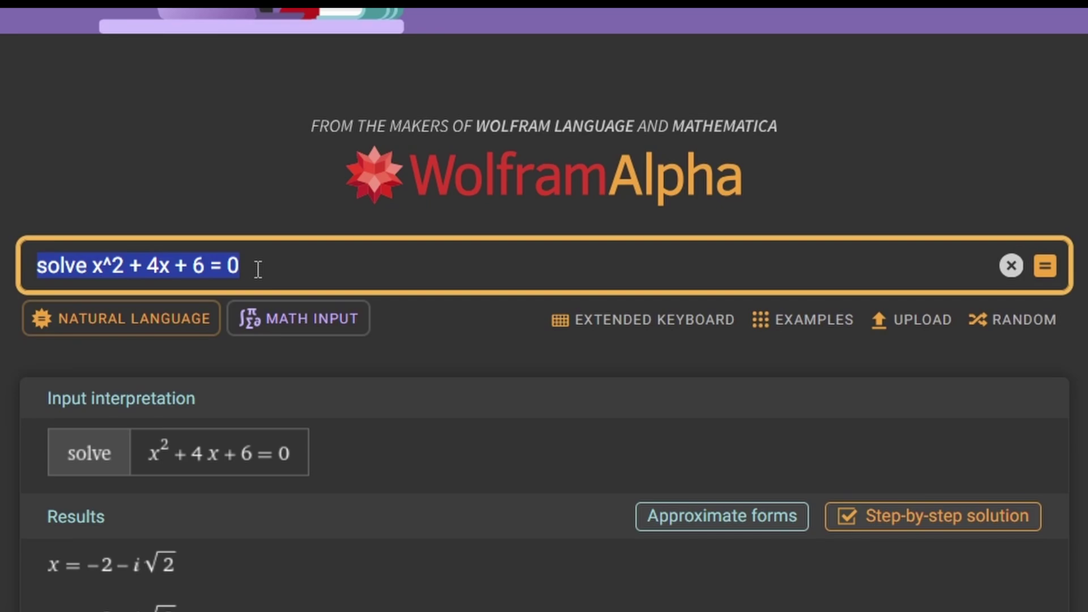
Switch to Math Input and show the calculus and trigonometry symbol keyboards
{"action": "left_click", "coordinate": [345, 327]}
{"action": "left_click", "coordinate": [893, 320]}
{"action": "left_click", "coordinate": [969, 321]}
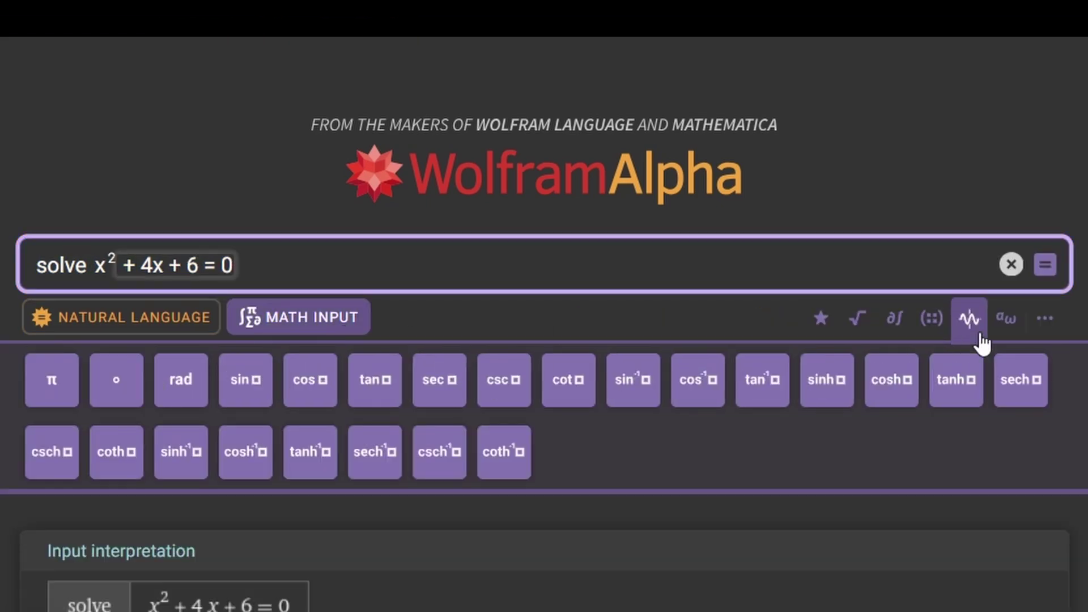